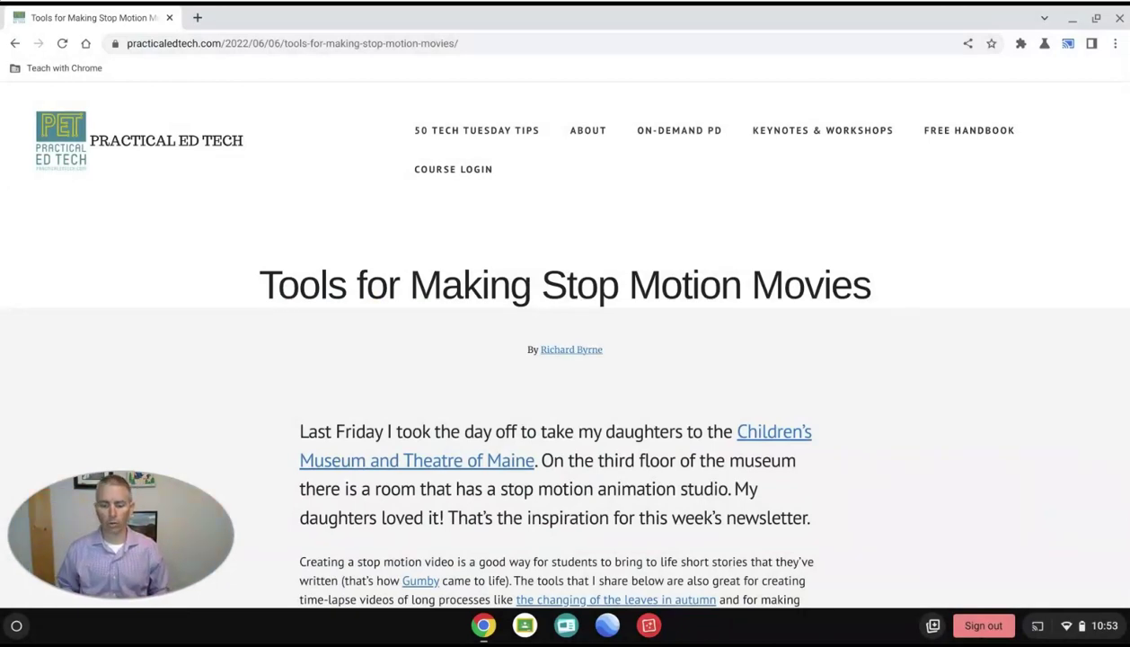
Step: Screenshot the Tools for Making Stop Motion Movies page using Chrome's More tools > Take screenshot
{"action": "left_click", "coordinate": [1095, 18]}
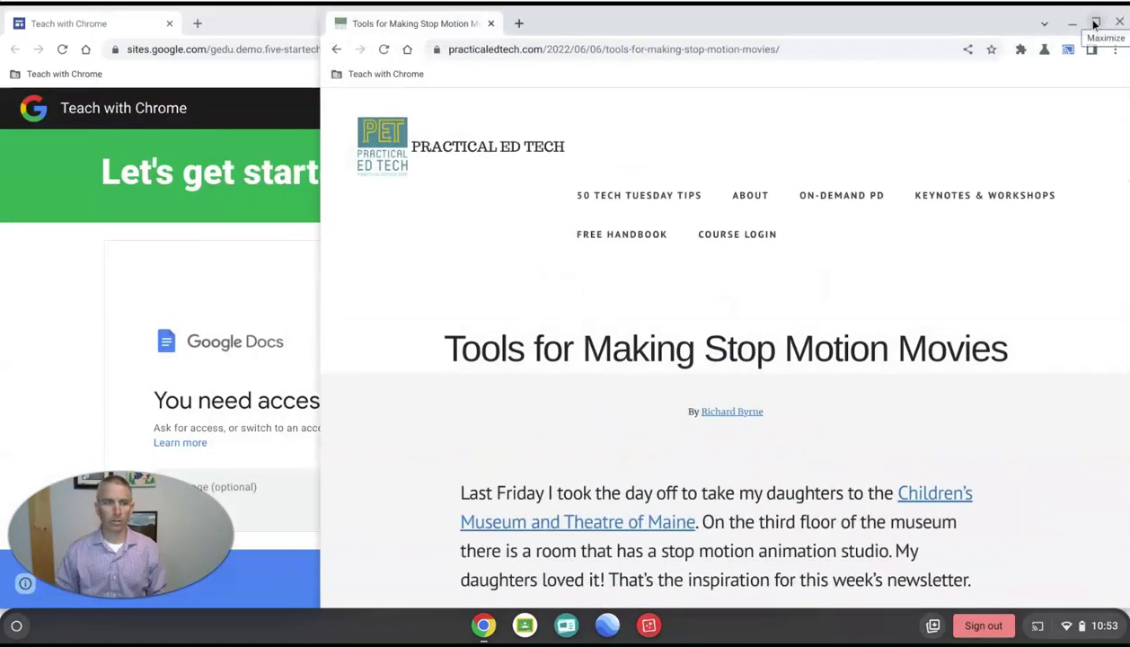
{"action": "left_click", "coordinate": [1095, 21]}
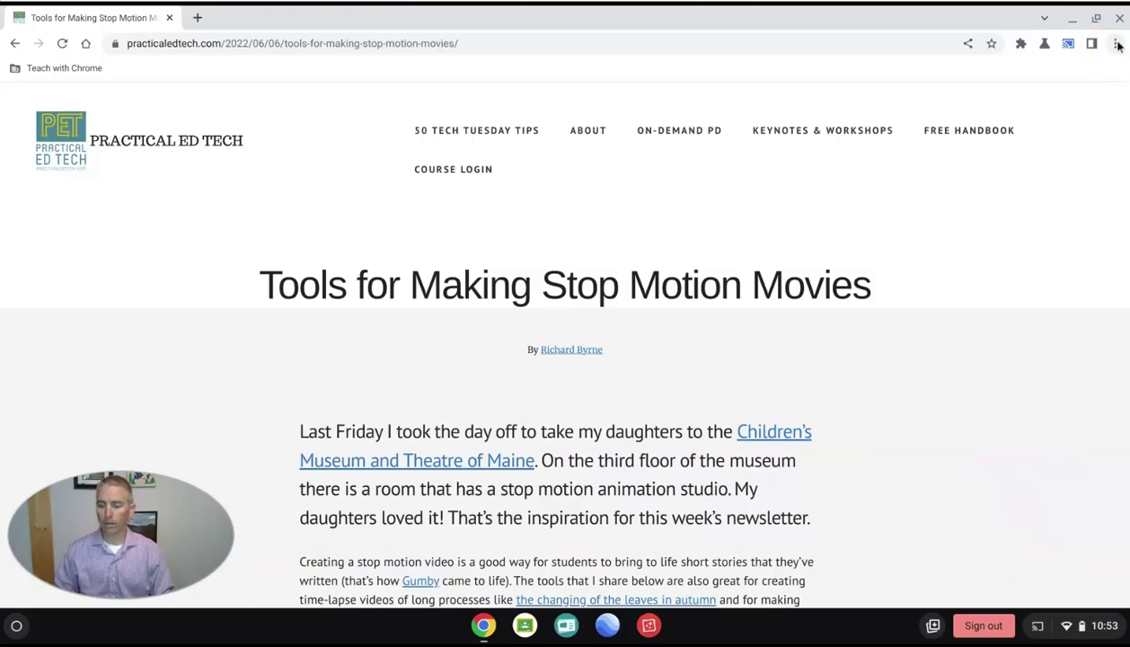
{"action": "left_click", "coordinate": [1115, 43]}
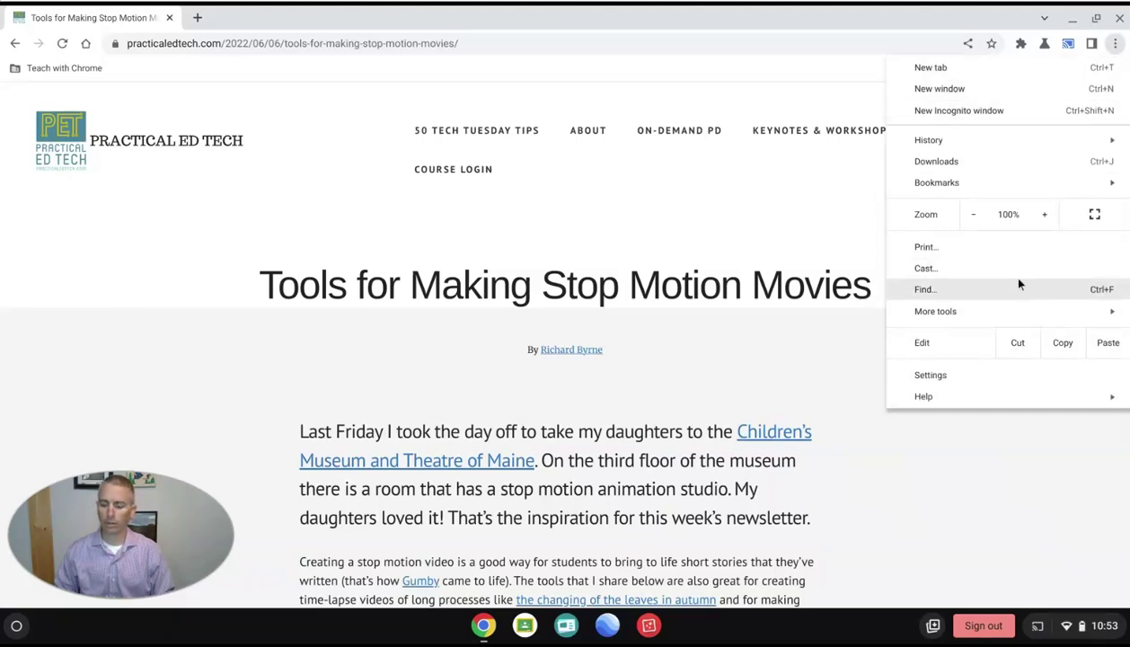
{"action": "mouse_move", "coordinate": [935, 310]}
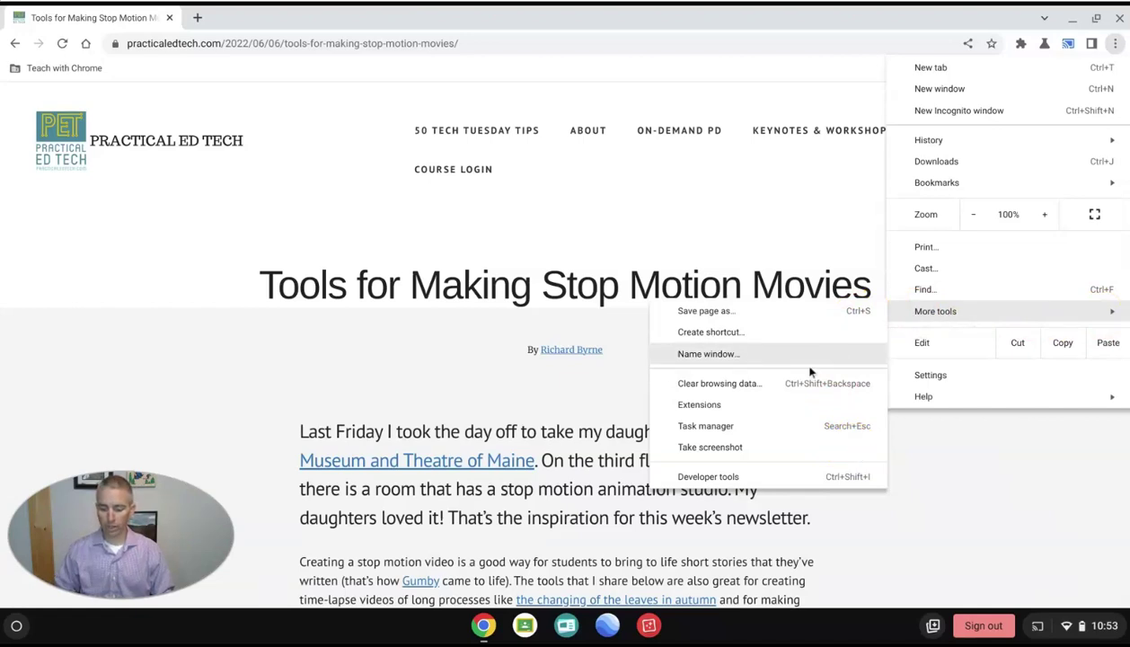
{"action": "left_click", "coordinate": [781, 449]}
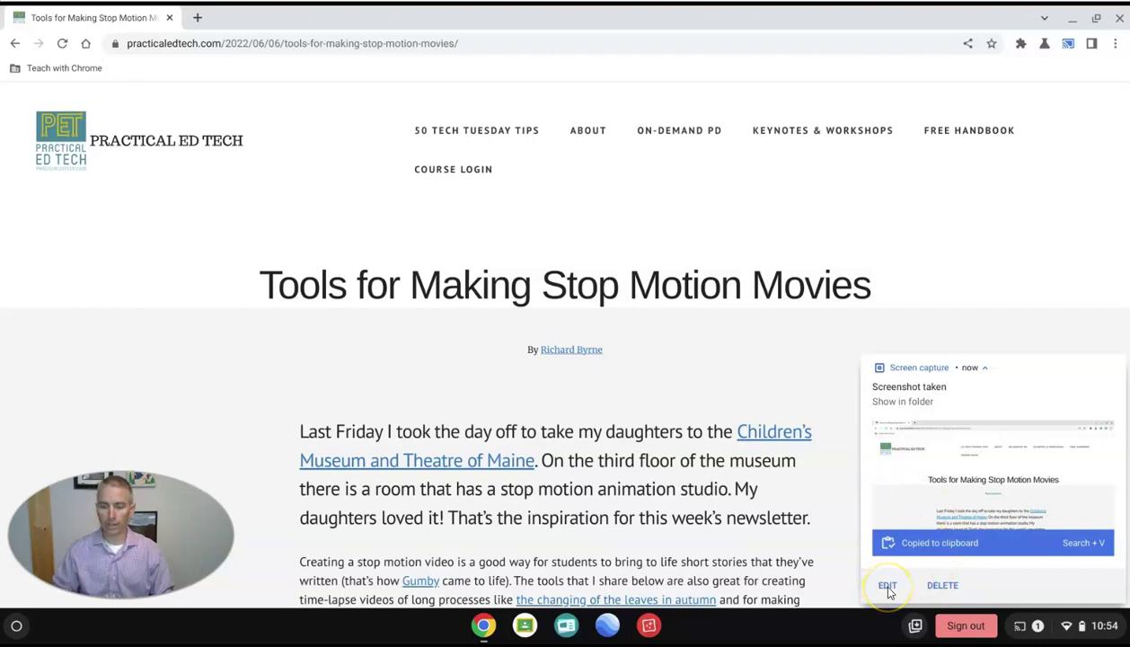
Step: Open the latest screen capture from the shelf's holding space in the image viewer
{"action": "left_click", "coordinate": [915, 625]}
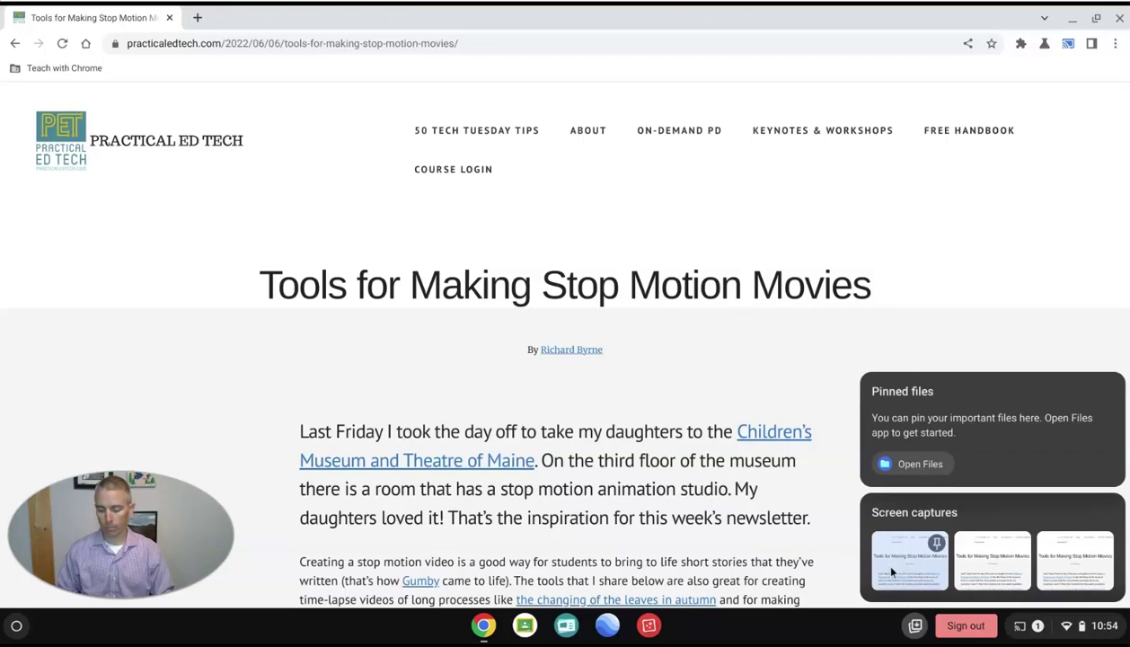
{"action": "double_click", "coordinate": [892, 572]}
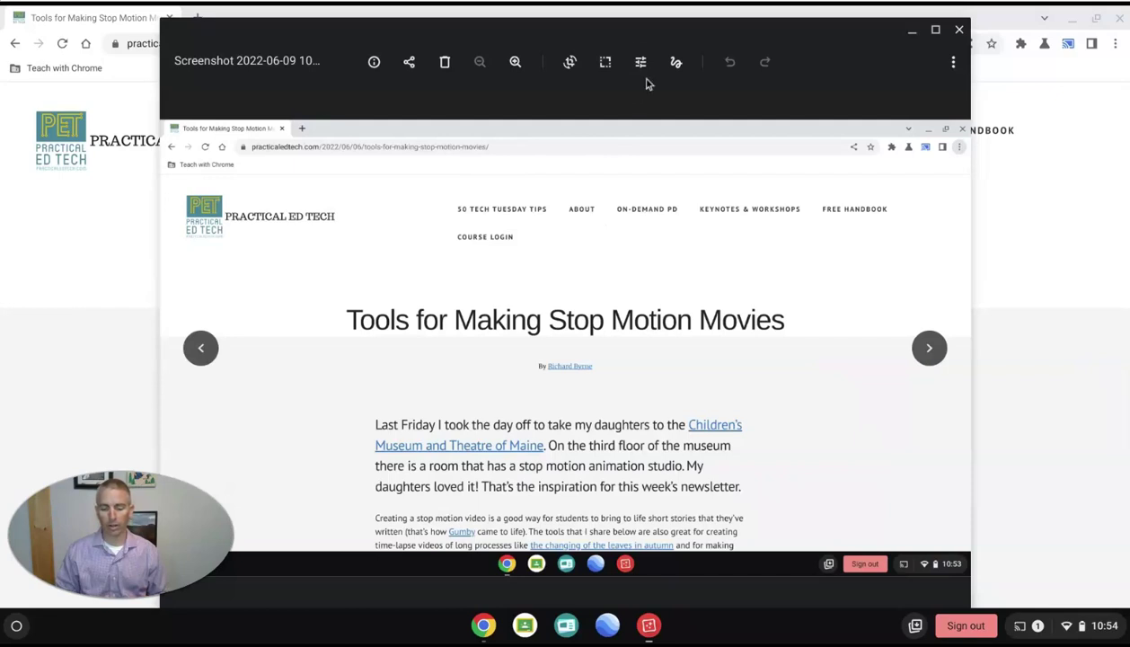
Step: Draw a Yellow 2 pen arrow pointing at the Children's Museum link and apply it
{"action": "left_click", "coordinate": [679, 66]}
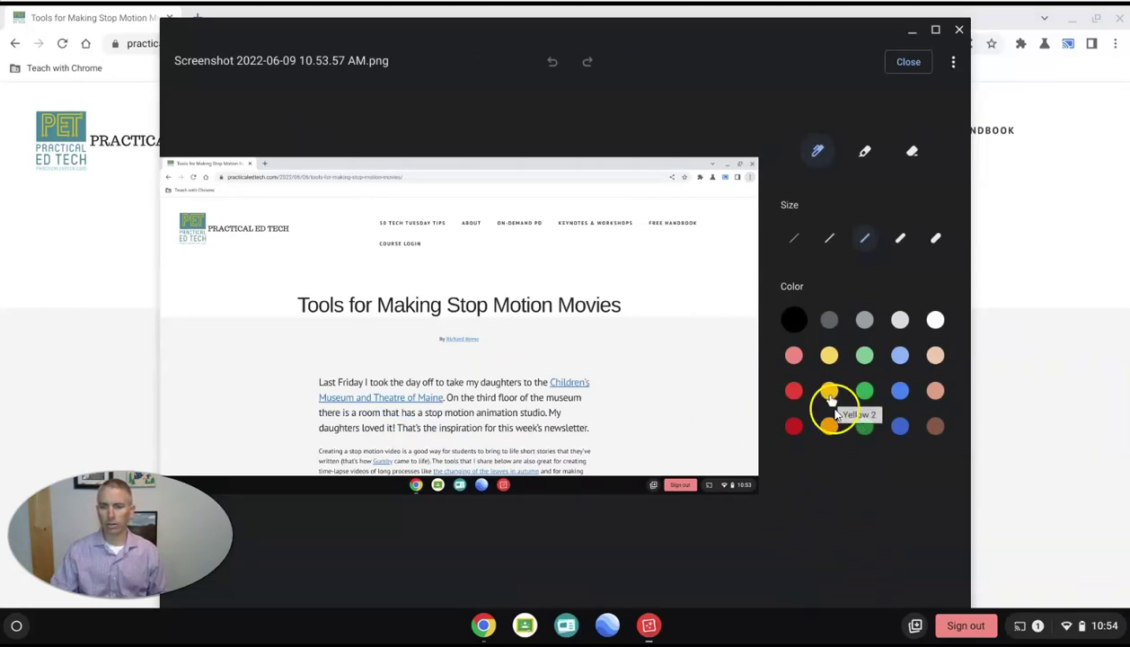
{"action": "left_click", "coordinate": [828, 392]}
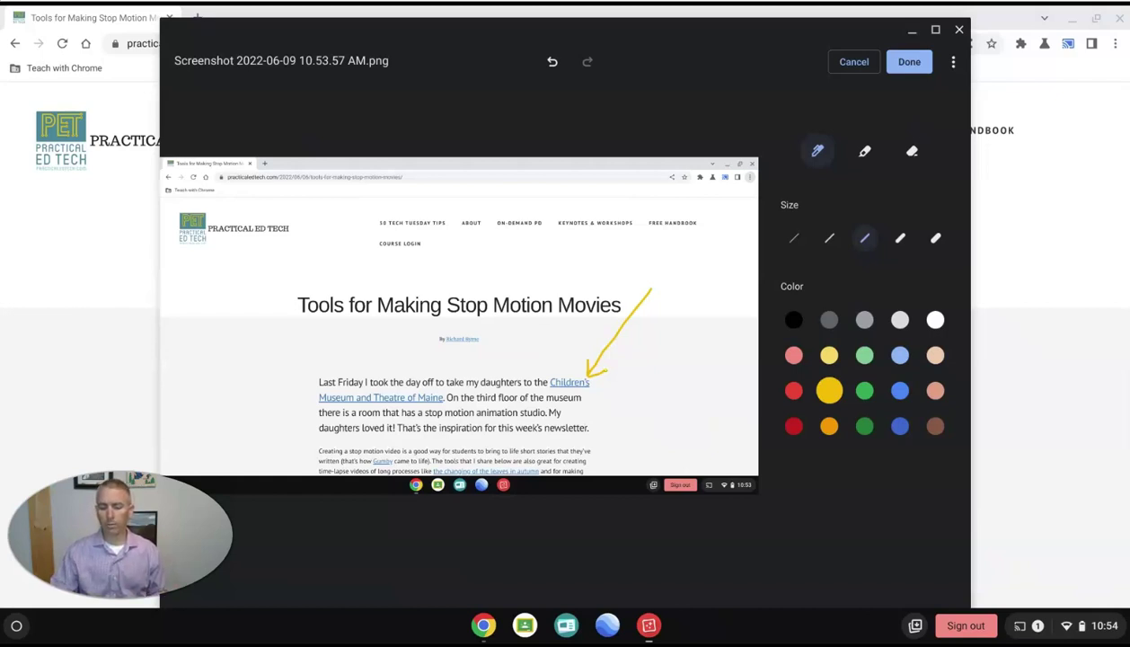
{"action": "left_click", "coordinate": [909, 61]}
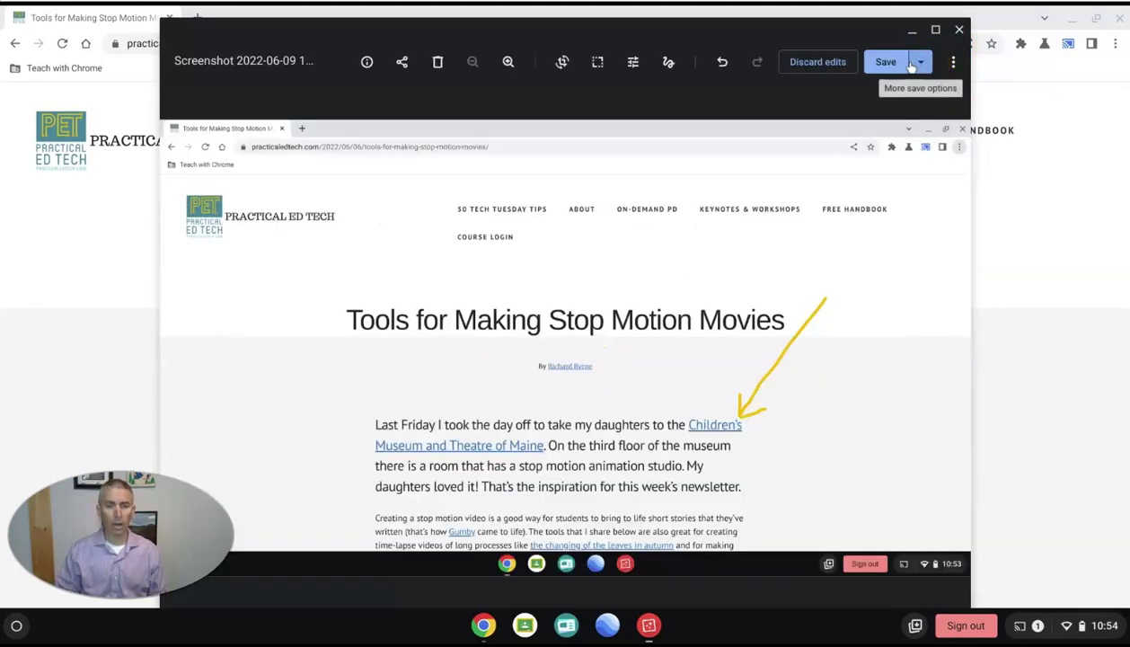
Step: Change the screenshot's file name to 'Practicaledtech screenshot'
{"action": "left_click", "coordinate": [259, 60]}
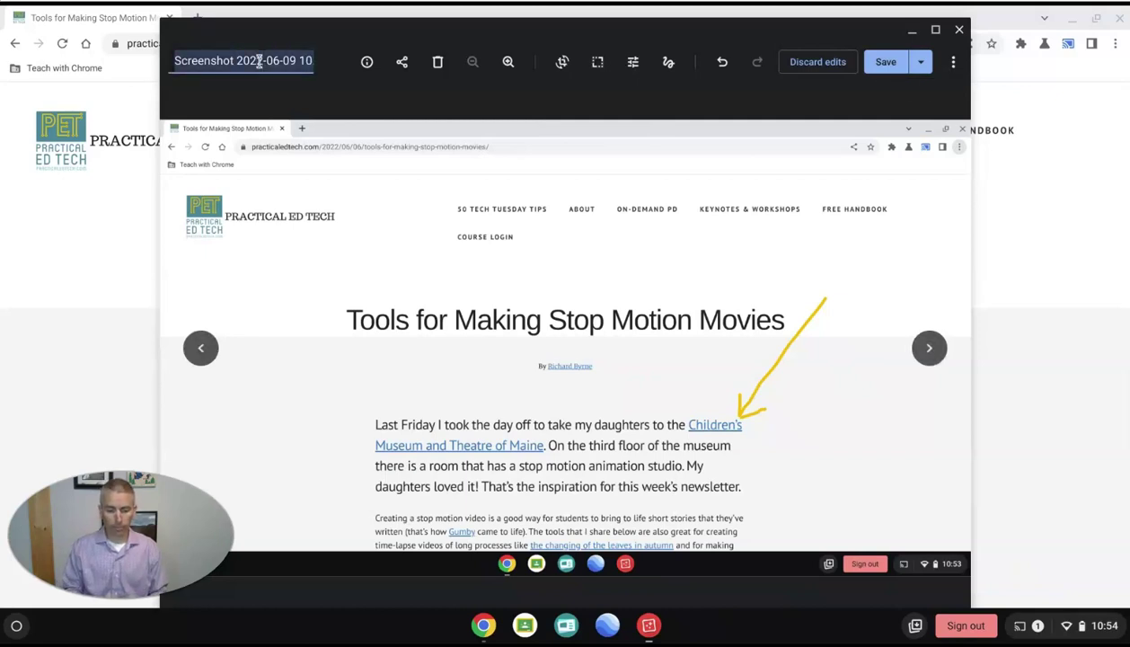
{"action": "type", "text": "Practicaledtech s"}
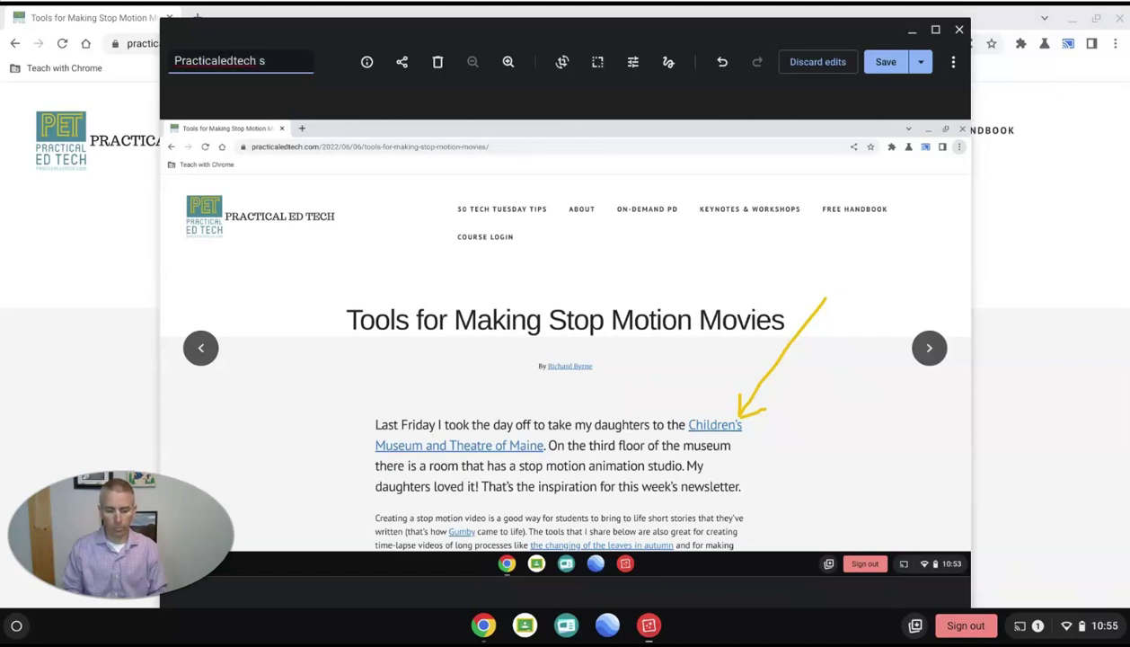
{"action": "type", "text": "creenshot"}
{"action": "key", "text": "Return"}
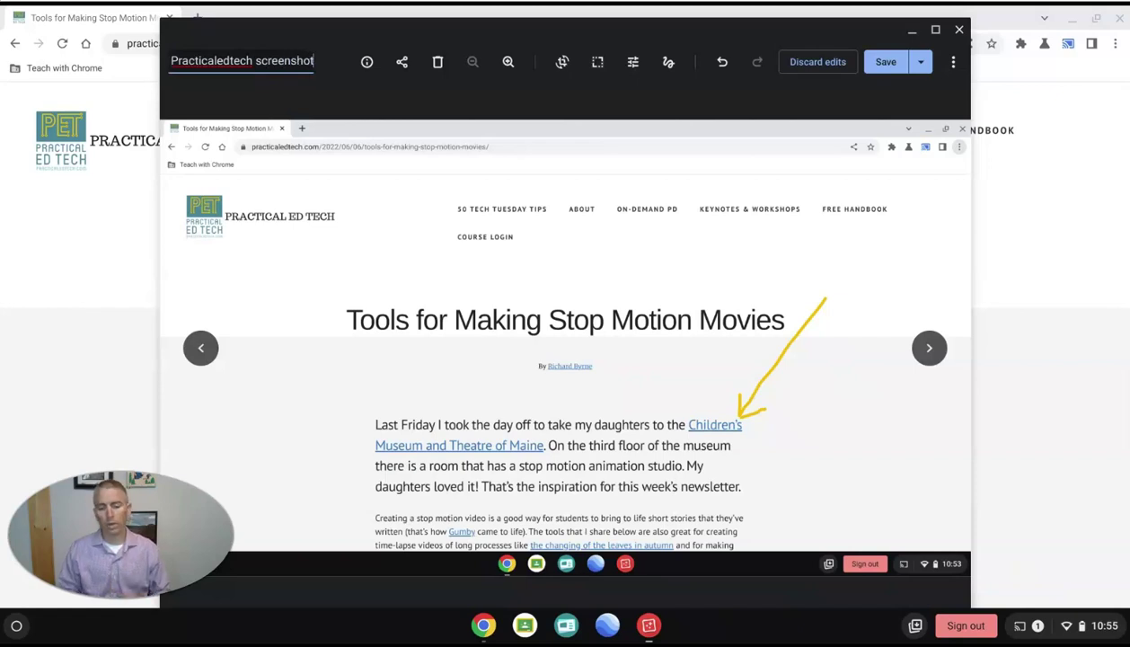
Step: Crop the taskbar strip and right edge off the bottom of the screenshot
{"action": "left_click", "coordinate": [564, 63]}
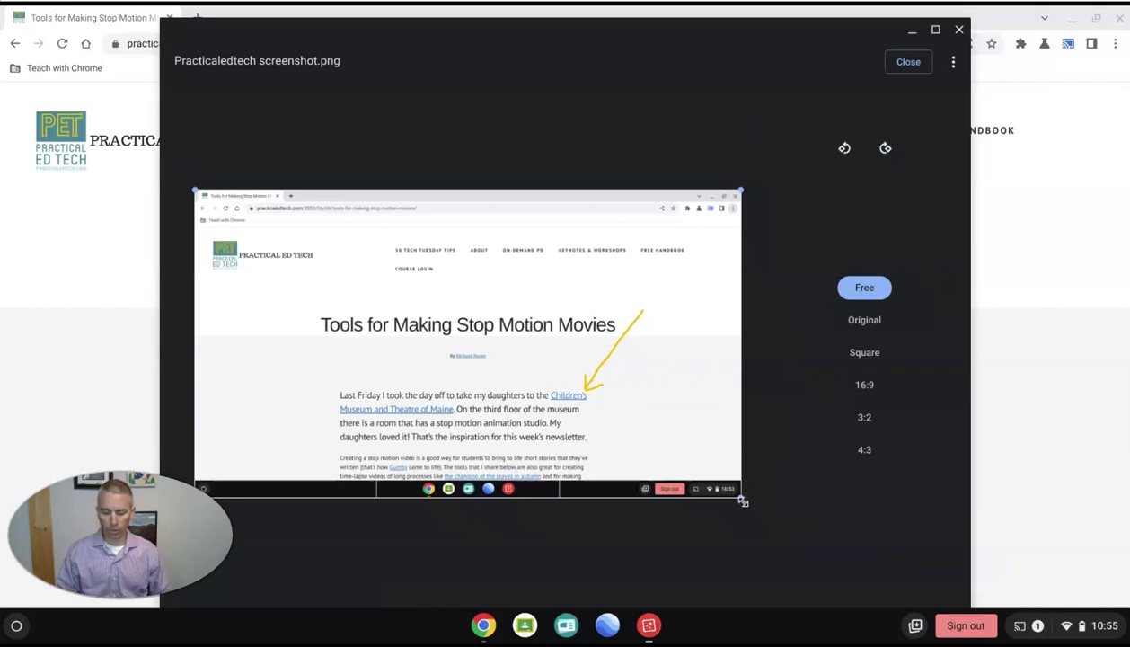
{"action": "left_click_drag", "start_coordinate": [742, 501], "coordinate": [730, 478]}
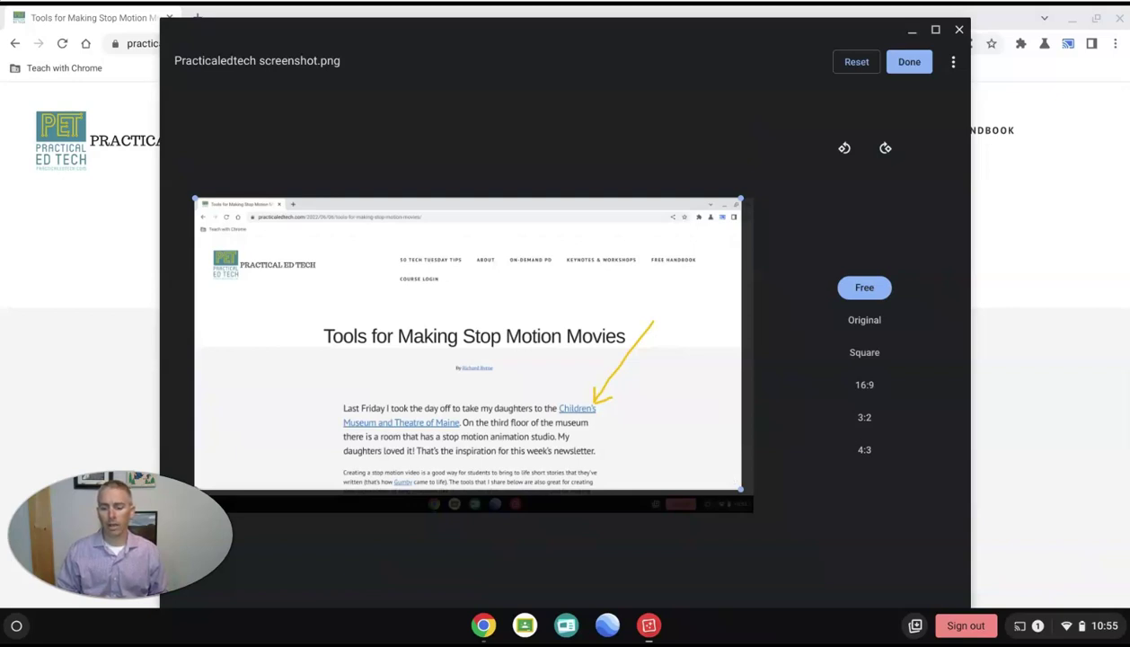
{"action": "left_click", "coordinate": [910, 63]}
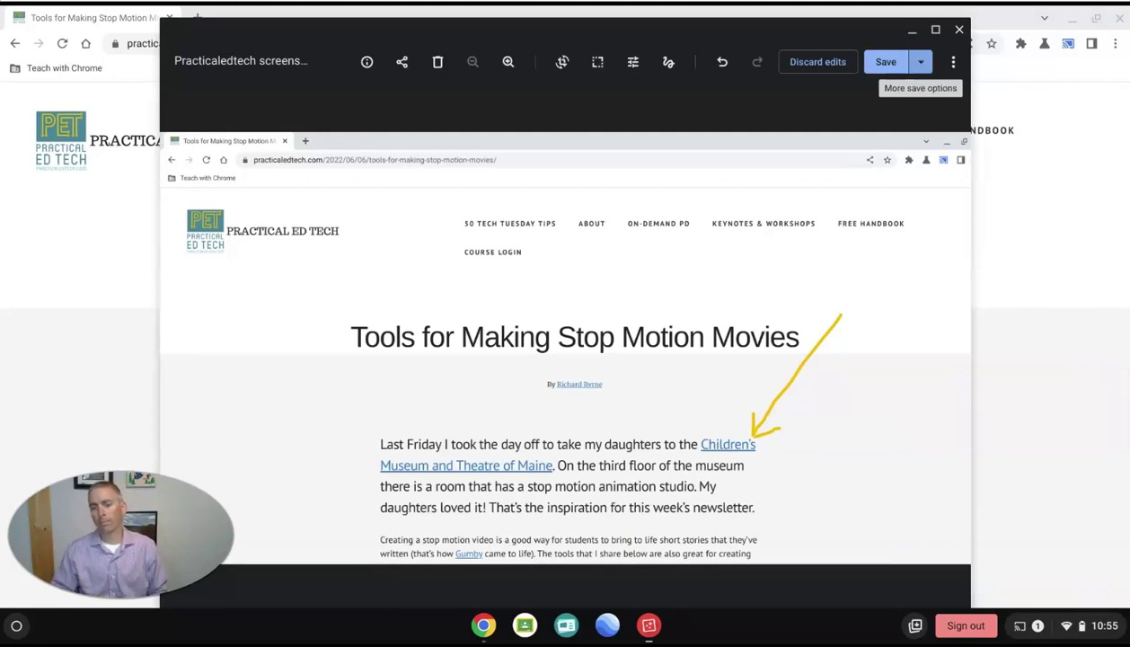
{"action": "left_click", "coordinate": [921, 63]}
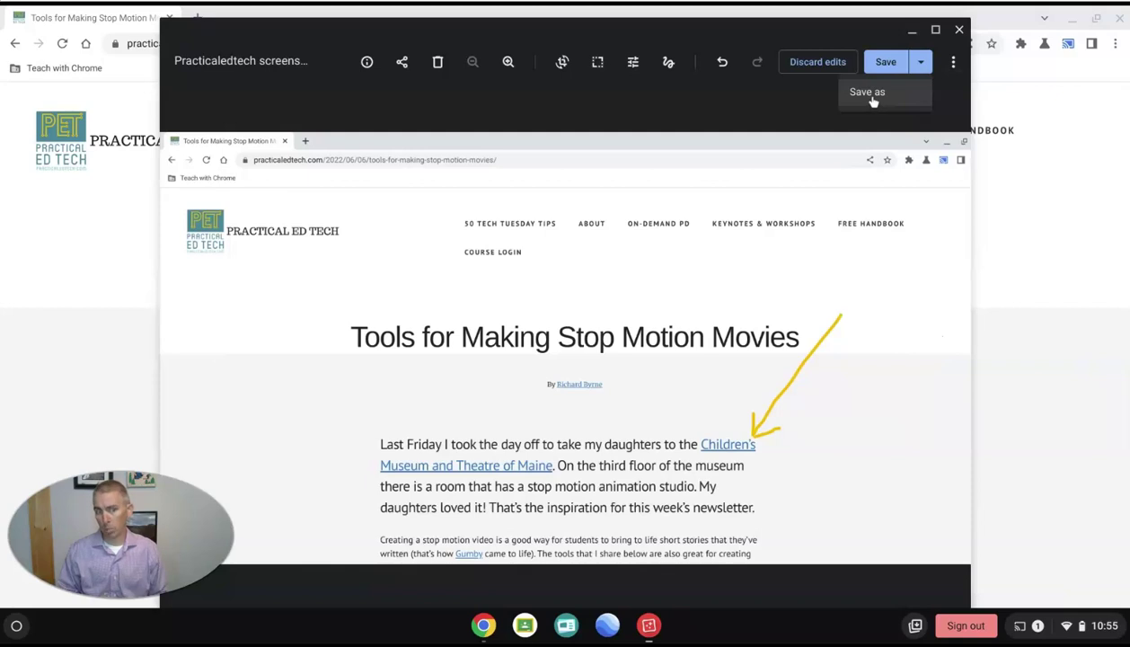
{"action": "left_click", "coordinate": [953, 63]}
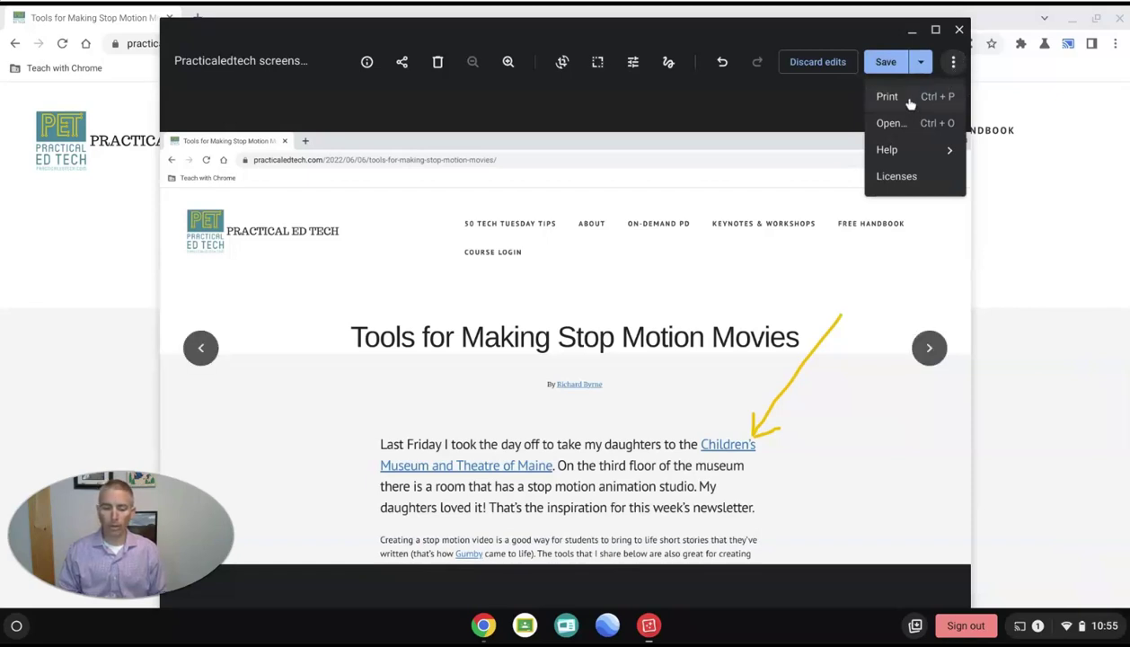
Step: Copy the annotated screenshot via Share > Copy, then close Gallery without saving
{"action": "left_click", "coordinate": [402, 63]}
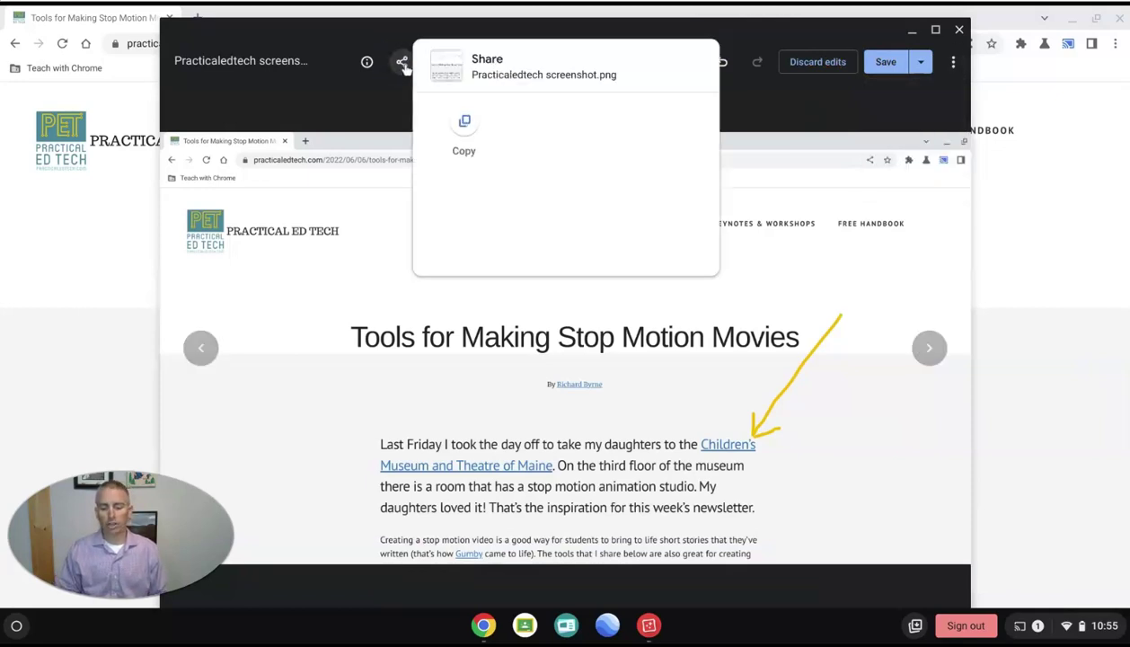
{"action": "left_click", "coordinate": [464, 126]}
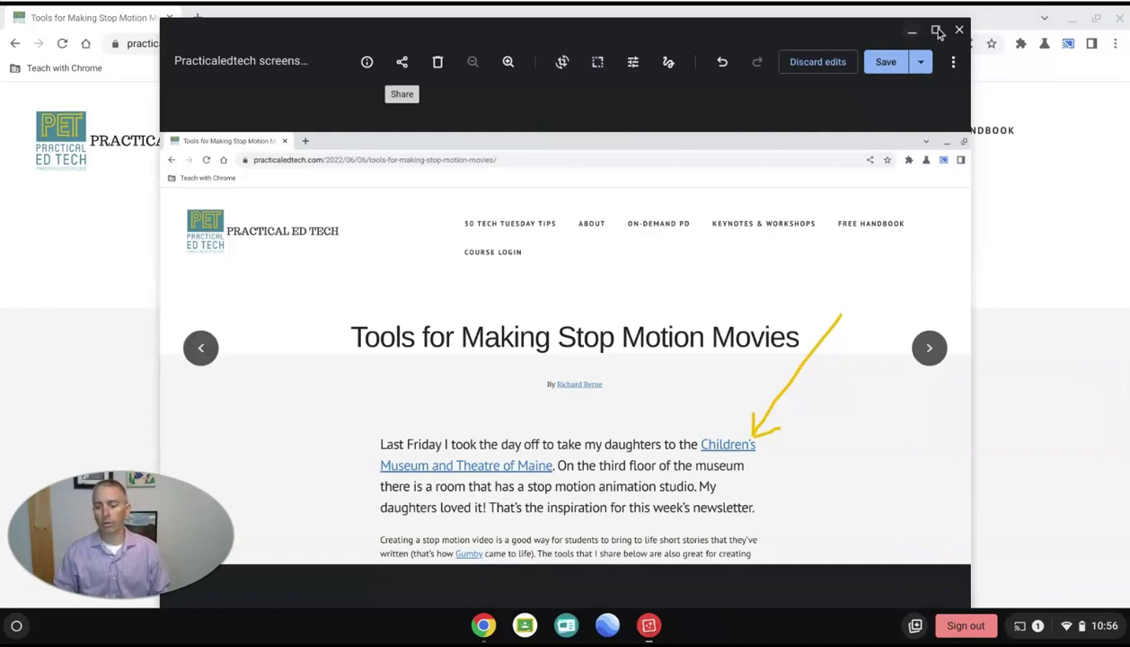
{"action": "left_click", "coordinate": [959, 31]}
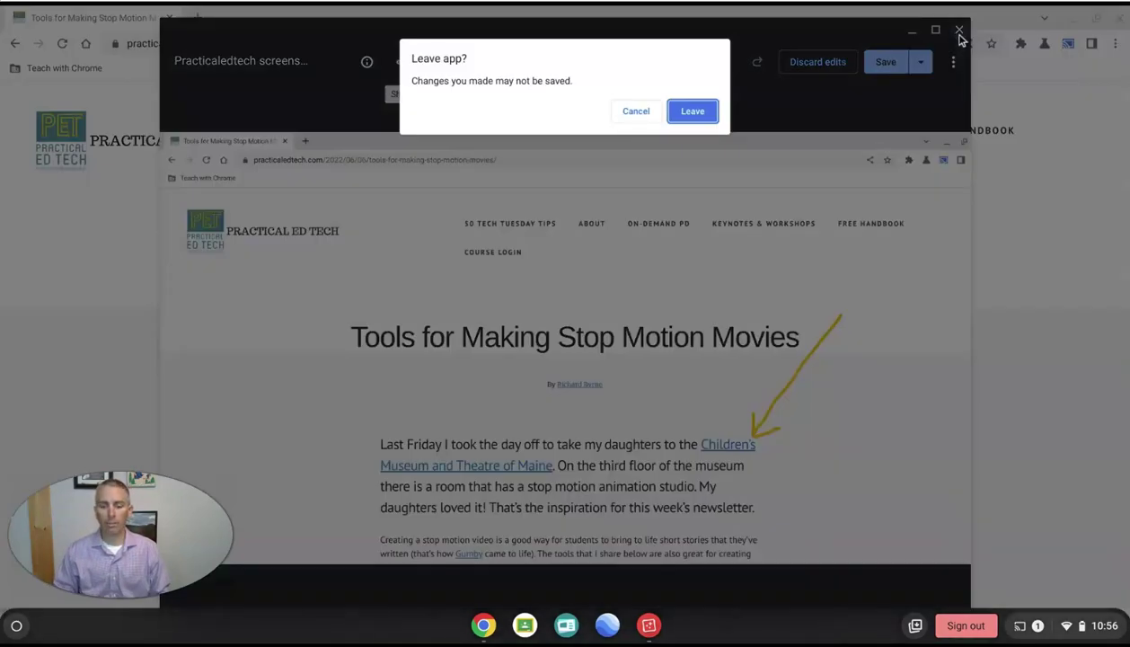
{"action": "left_click", "coordinate": [703, 115]}
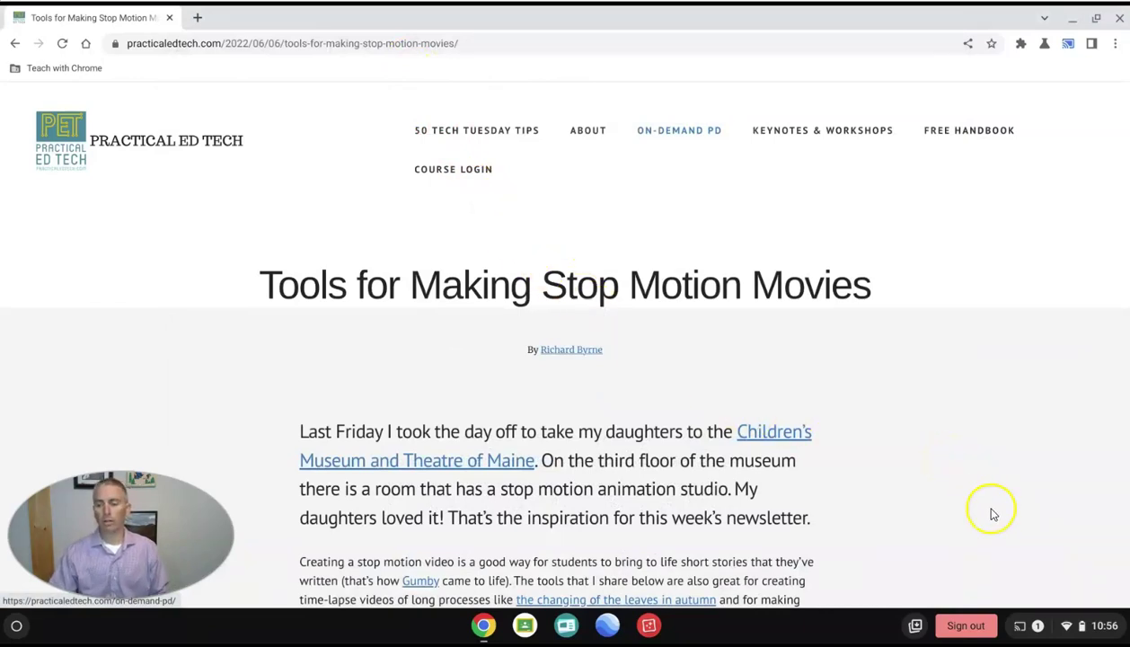
Step: Take a full-screen capture of the blog page with Quick Settings' Screen capture
{"action": "left_click", "coordinate": [1056, 634]}
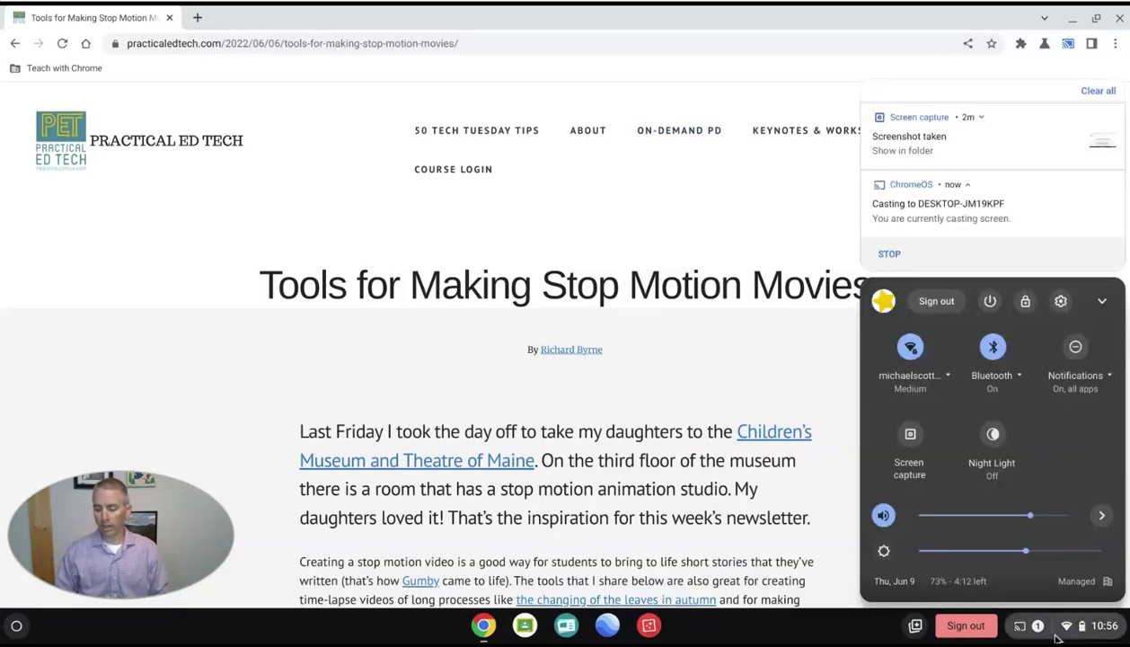
{"action": "left_click", "coordinate": [910, 435]}
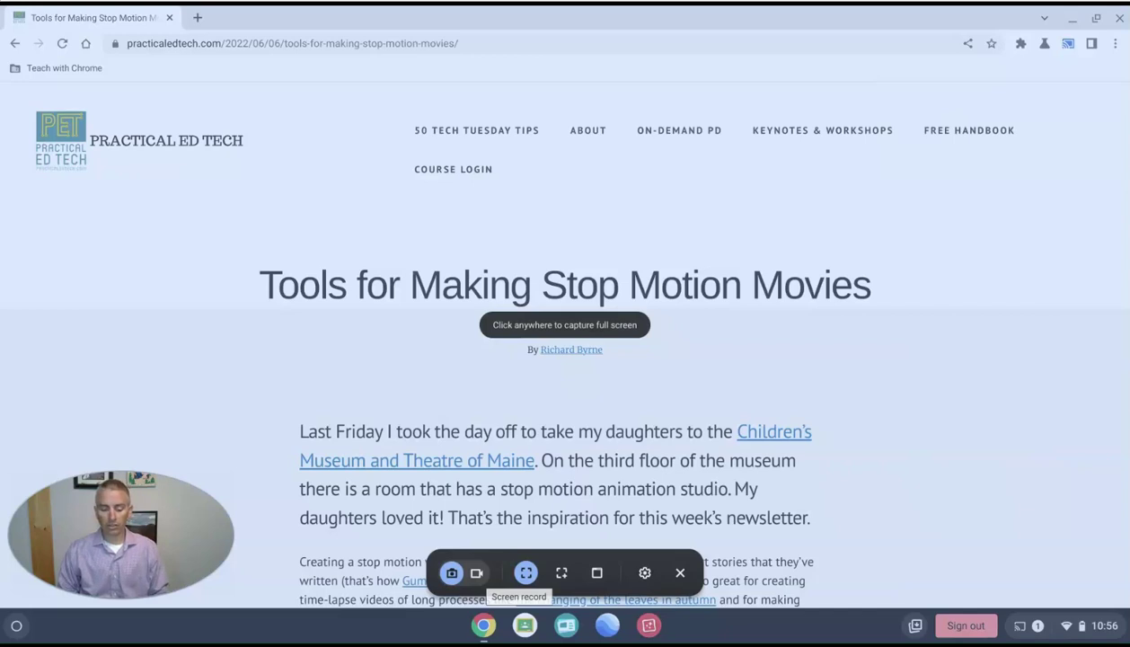
{"action": "left_click", "coordinate": [649, 311]}
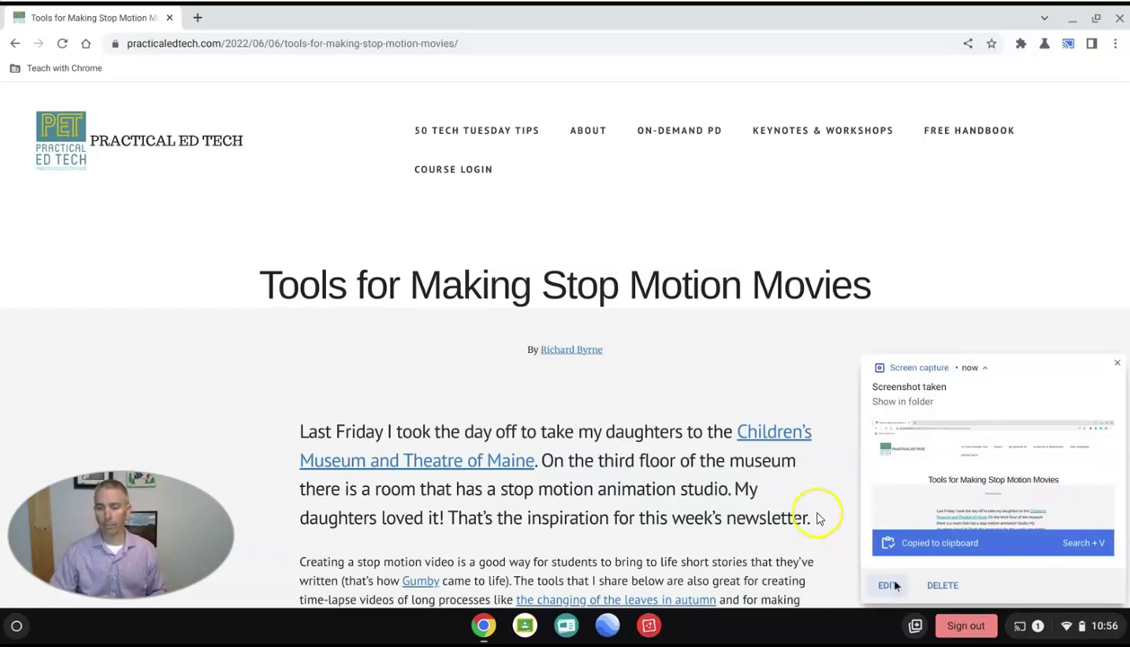
Step: Open the new capture in Gallery from the Screenshot taken notification's EDIT button
{"action": "left_click", "coordinate": [887, 584]}
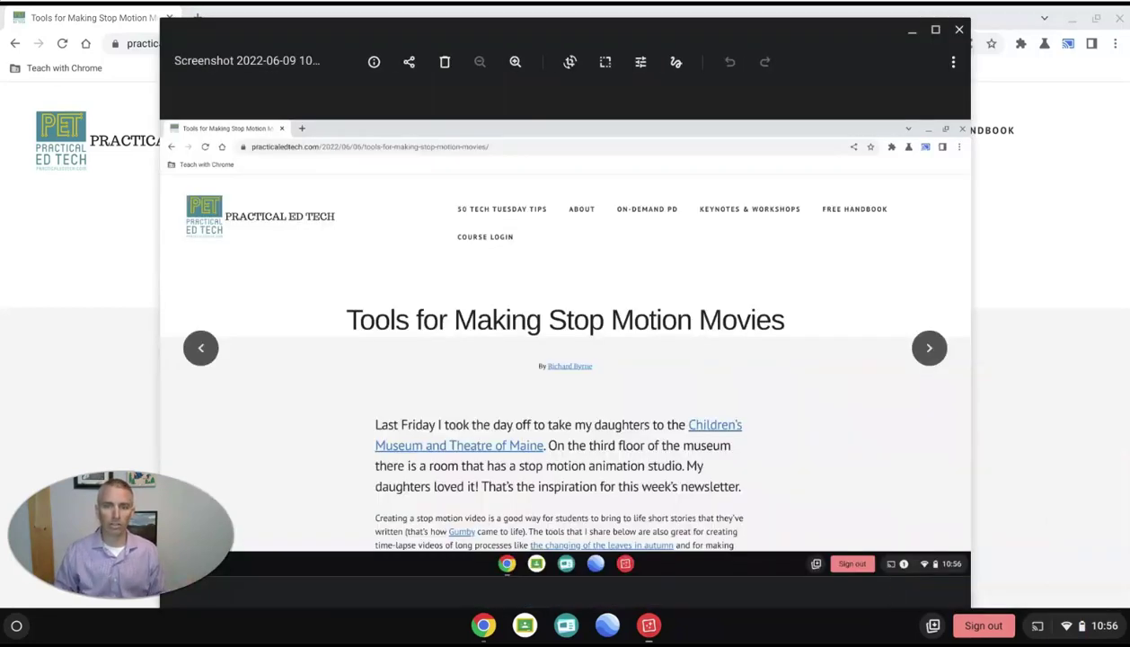
{"action": "left_click", "coordinate": [820, 490]}
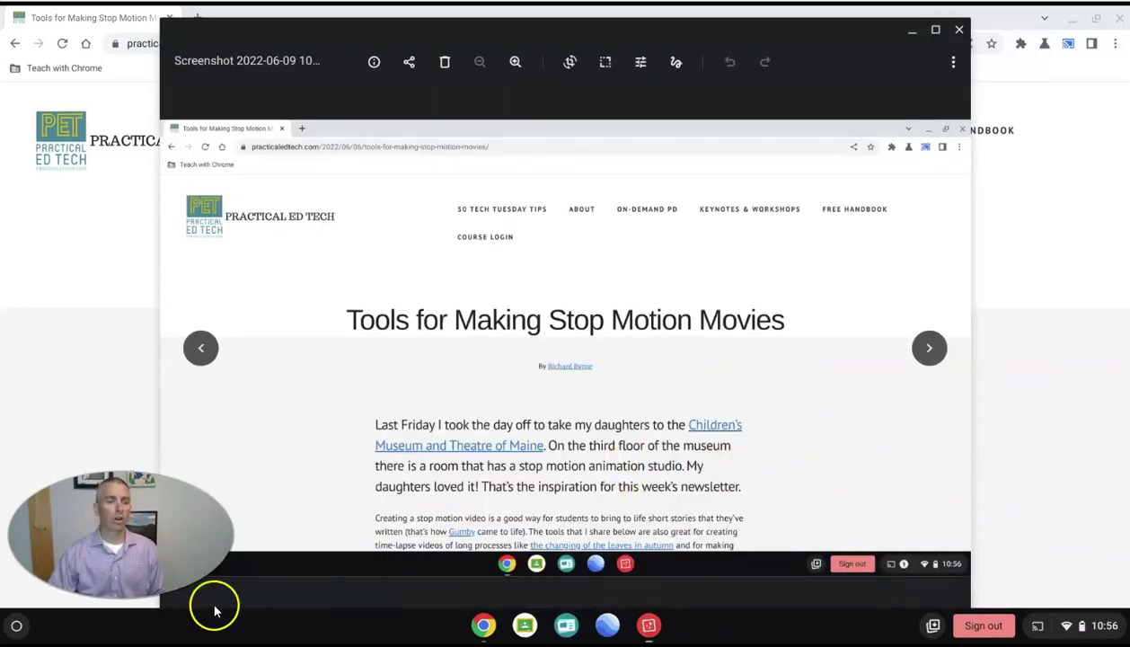